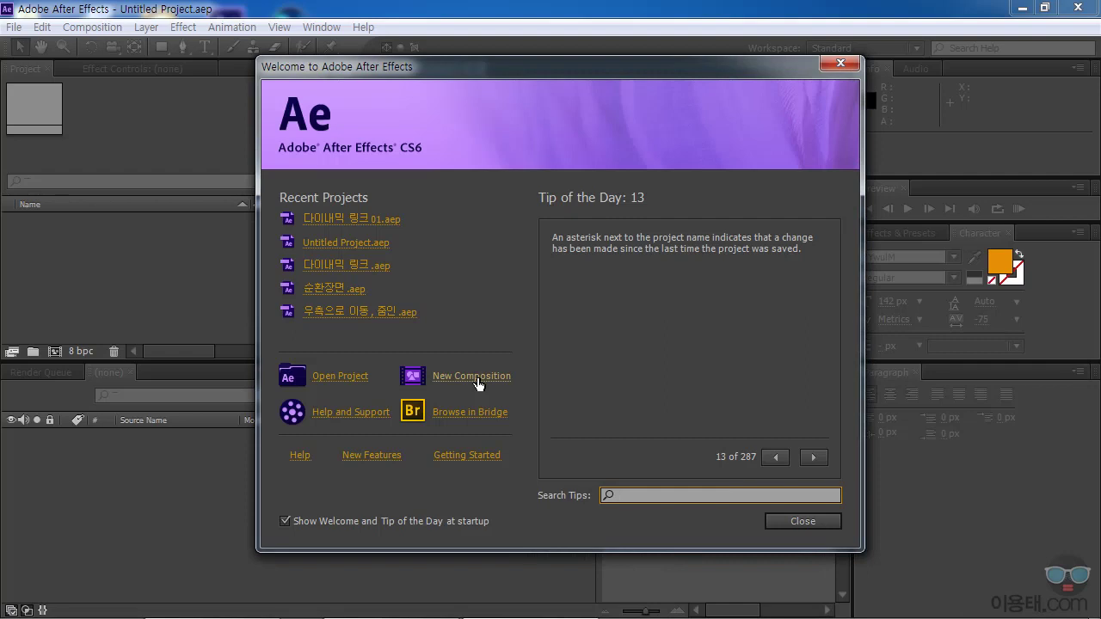
- Start a new composition and name it "컴포지션 설정"
{"action": "left_click", "coordinate": [479, 384]}
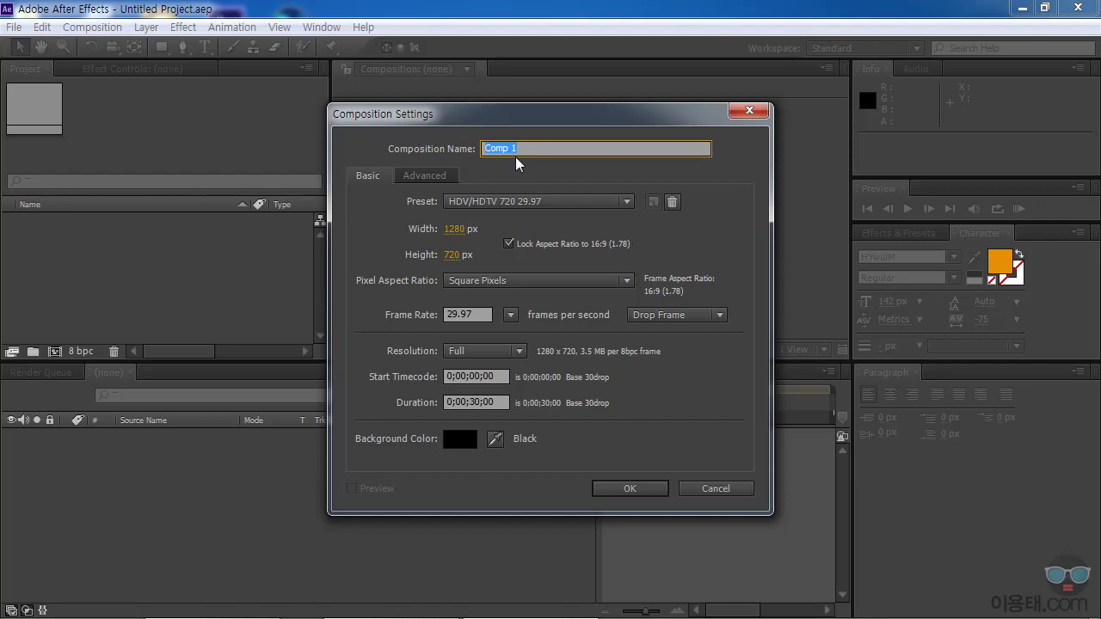
{"action": "type", "text": "컴포지션 설정"}
{"action": "left_click", "coordinate": [418, 176]}
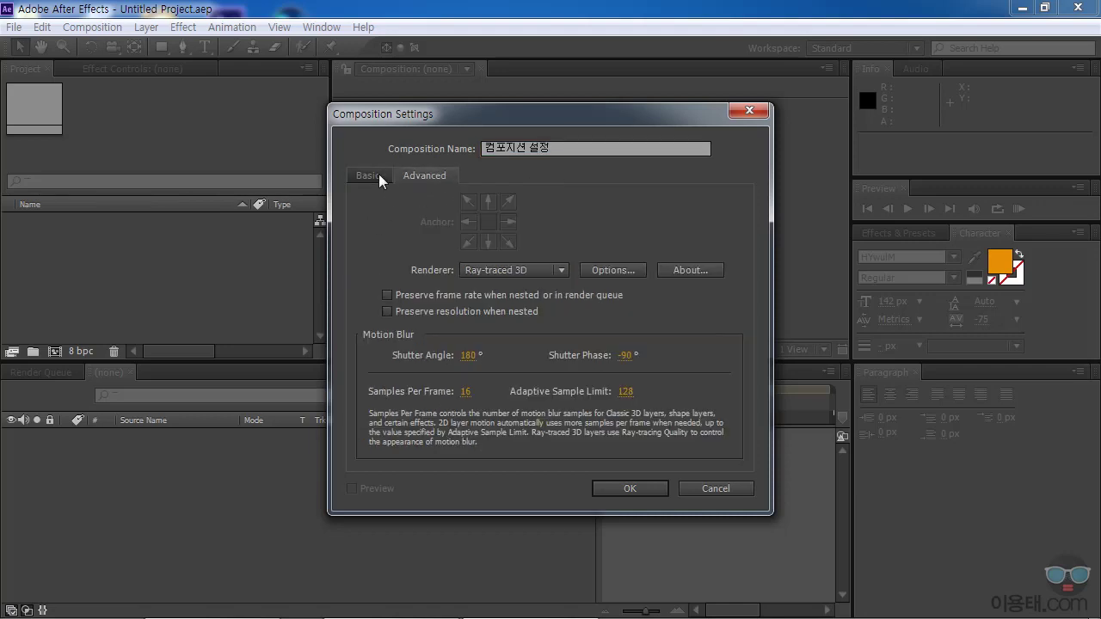
{"action": "left_click", "coordinate": [379, 175]}
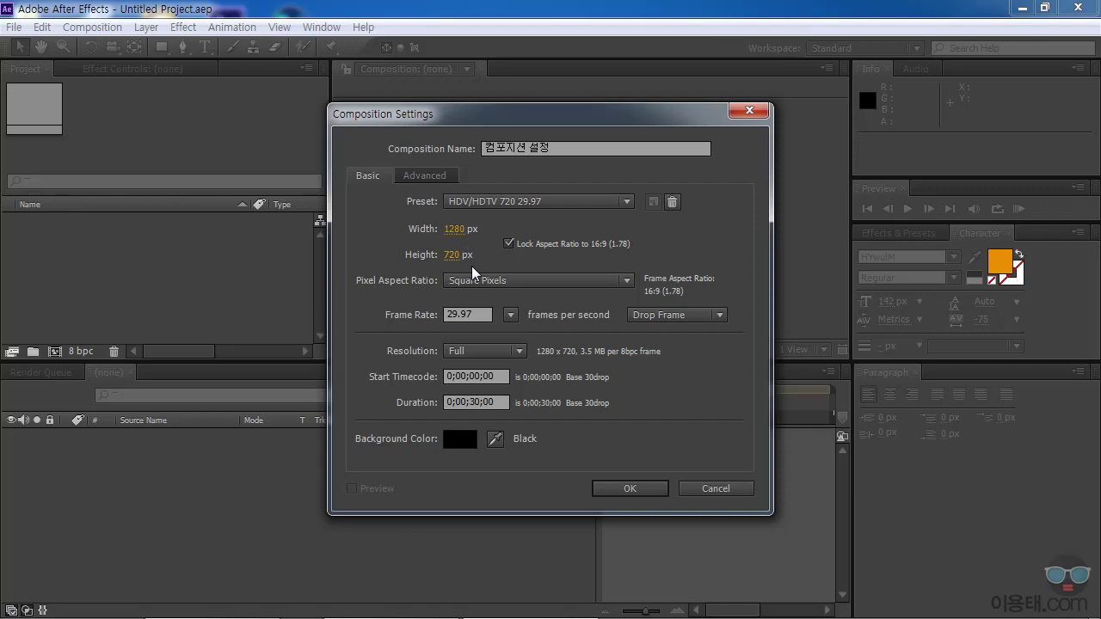
- Examine the new composition's available presets, its width and height values, and the aspect ratio lock
{"action": "left_click", "coordinate": [499, 199]}
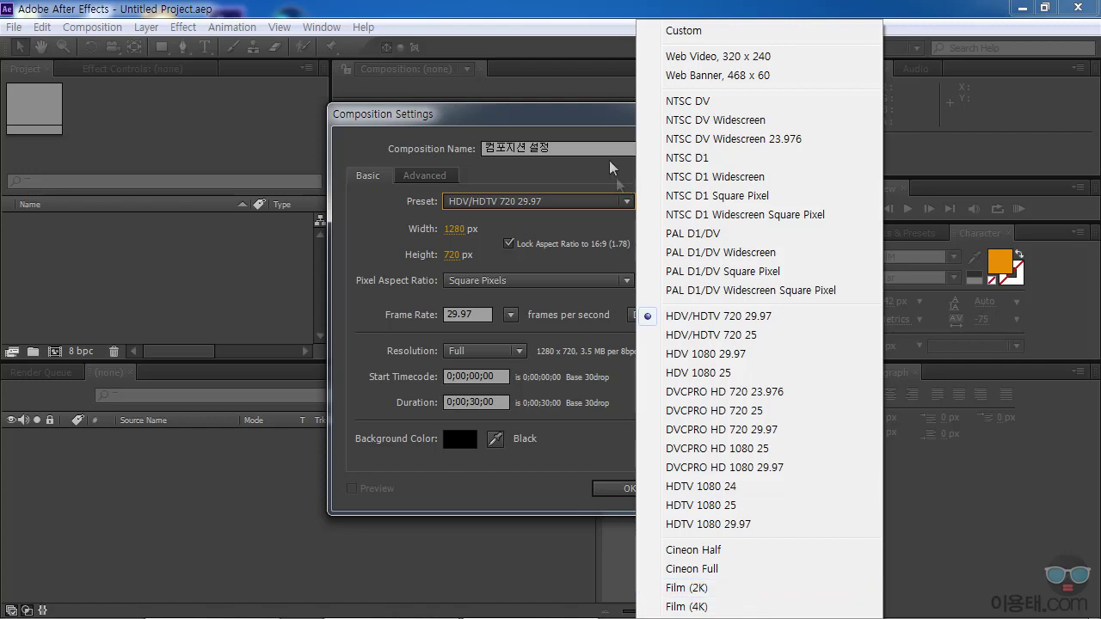
{"action": "left_click", "coordinate": [590, 113]}
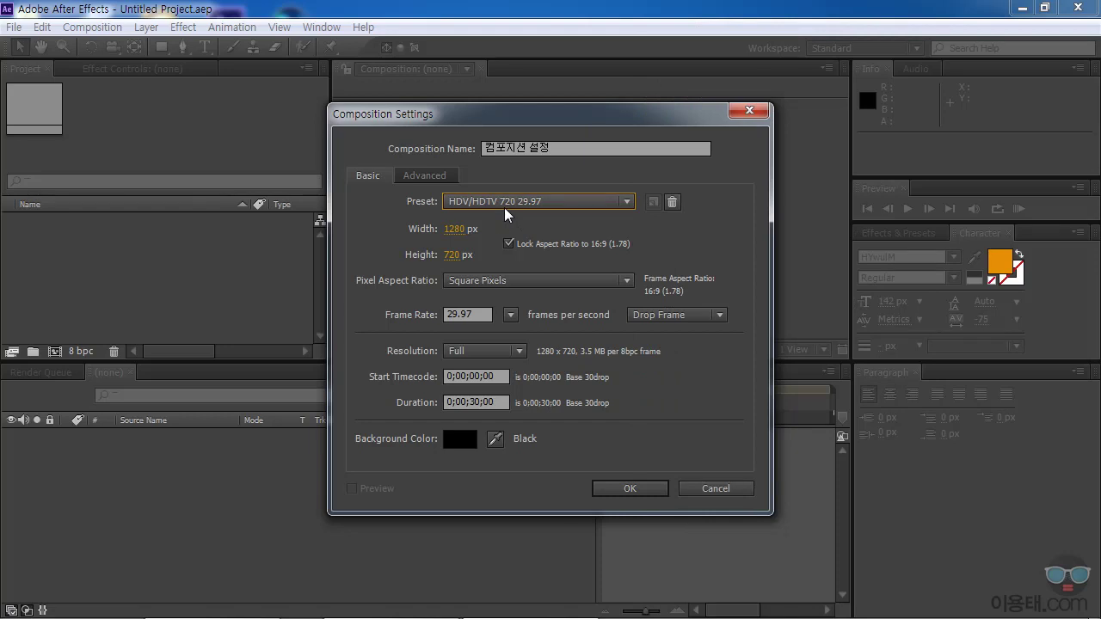
{"action": "left_click", "coordinate": [454, 230]}
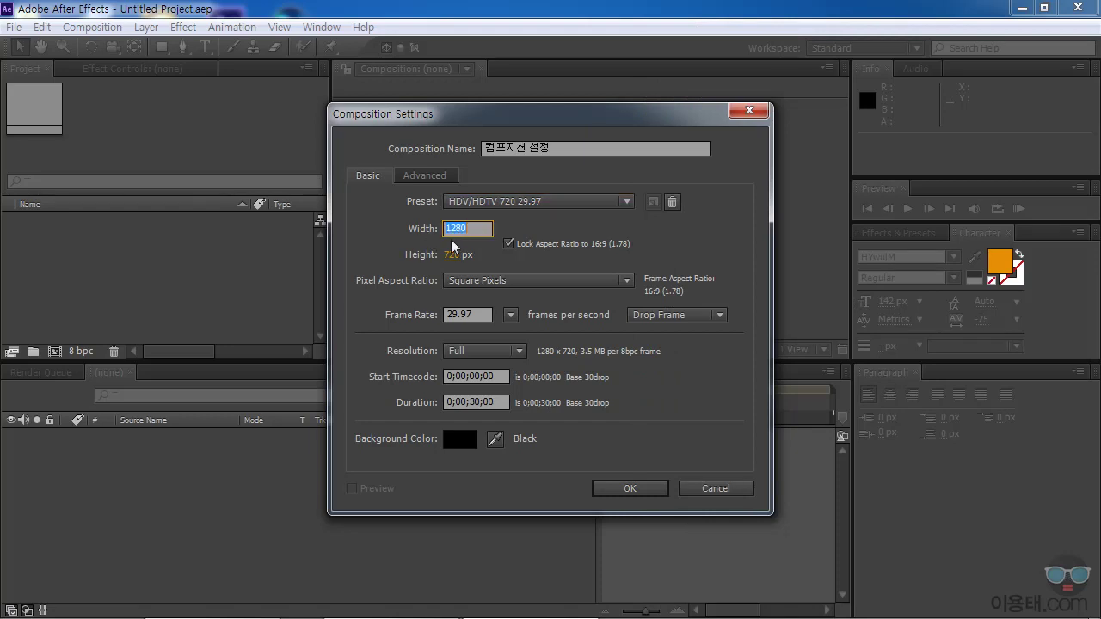
{"action": "left_click", "coordinate": [454, 258]}
{"action": "left_click", "coordinate": [519, 258]}
{"action": "left_click", "coordinate": [509, 243]}
{"action": "left_click", "coordinate": [509, 243]}
- Examine the available pixel aspect ratios, frame rates and resolution options for the composition
{"action": "left_click", "coordinate": [472, 280]}
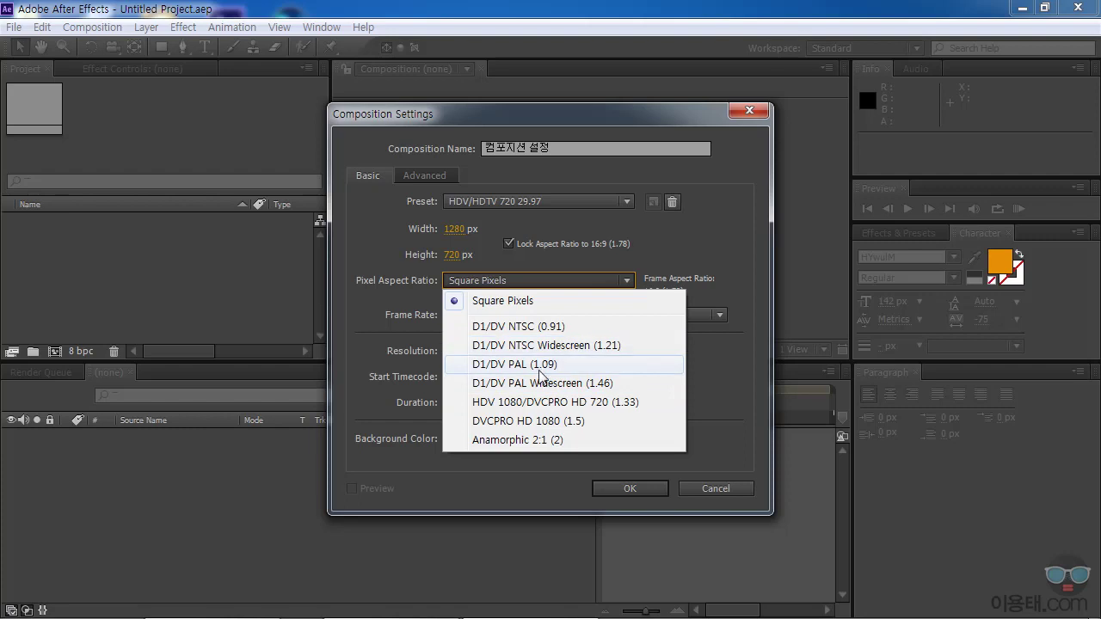
{"action": "left_click", "coordinate": [414, 291]}
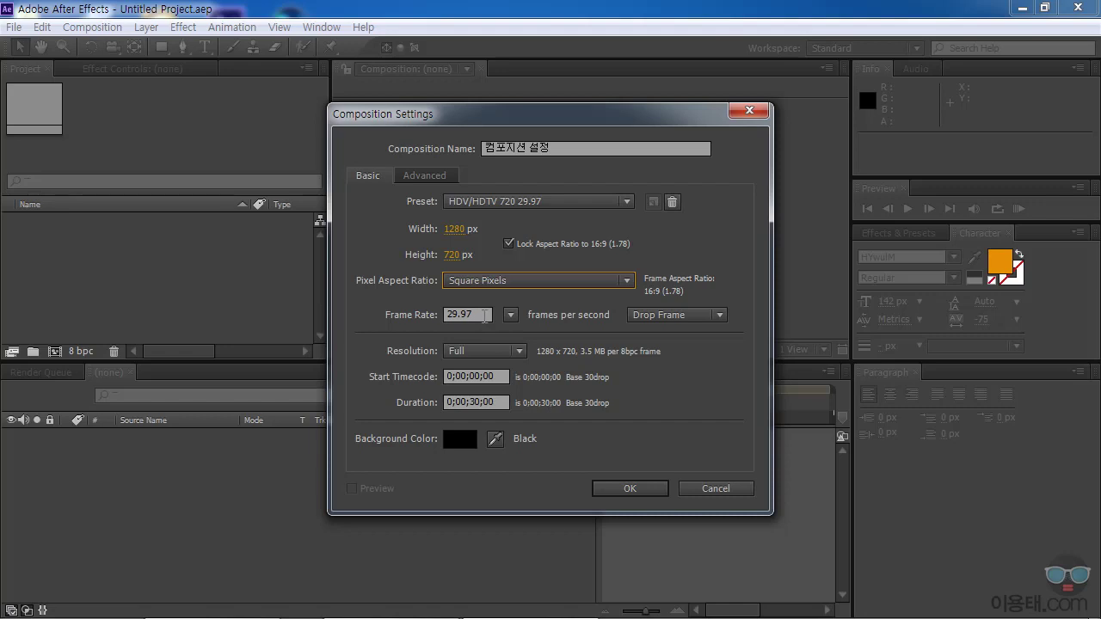
{"action": "left_click", "coordinate": [510, 315]}
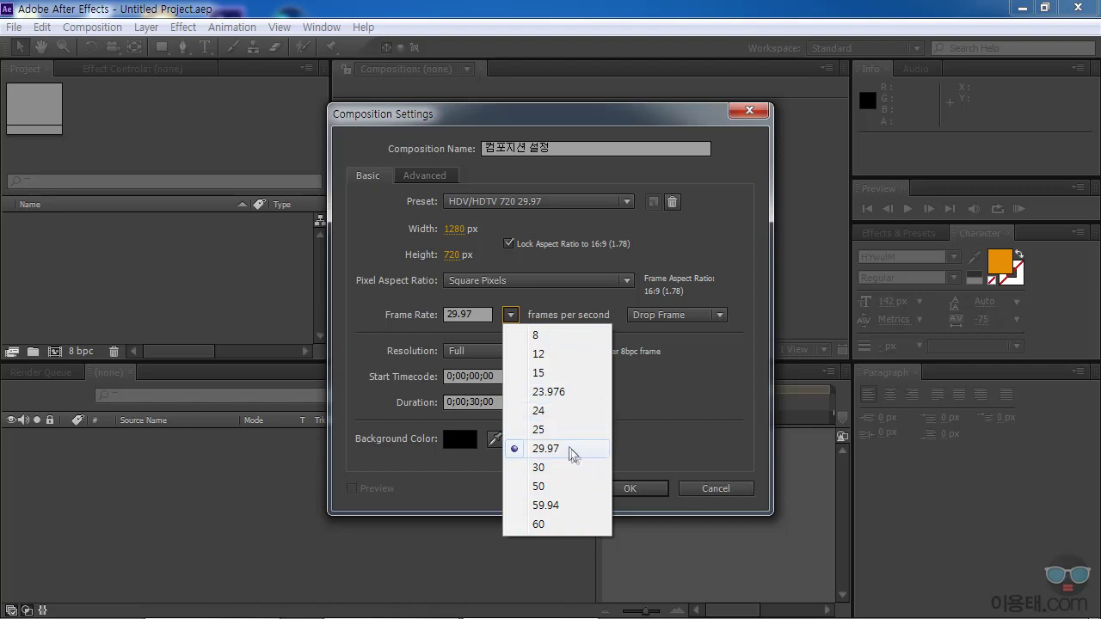
{"action": "left_click", "coordinate": [379, 328]}
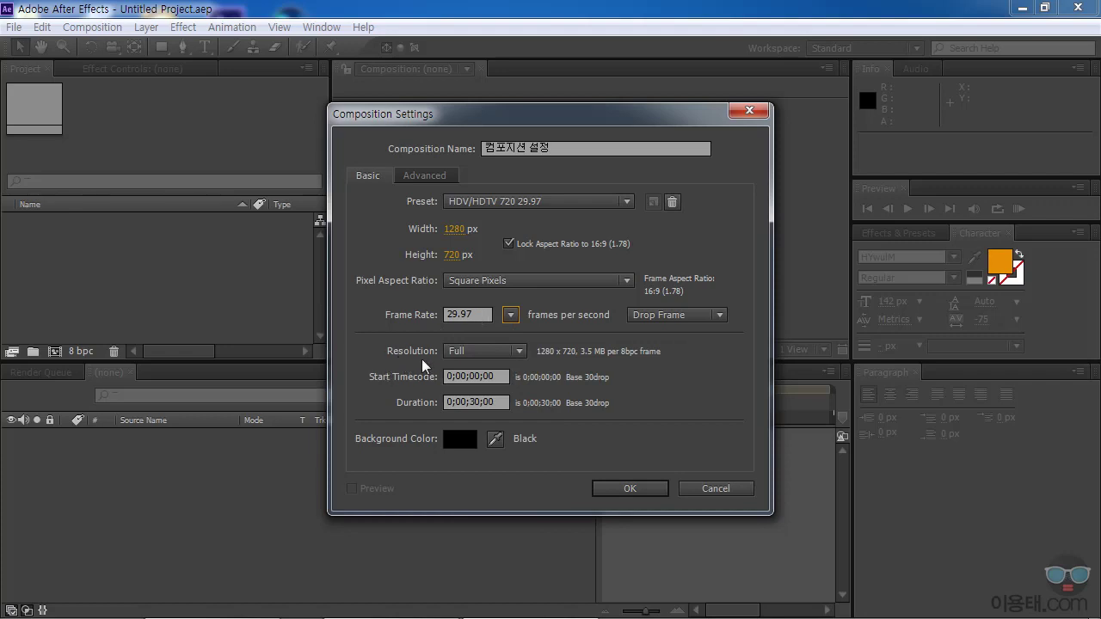
{"action": "left_click", "coordinate": [481, 350]}
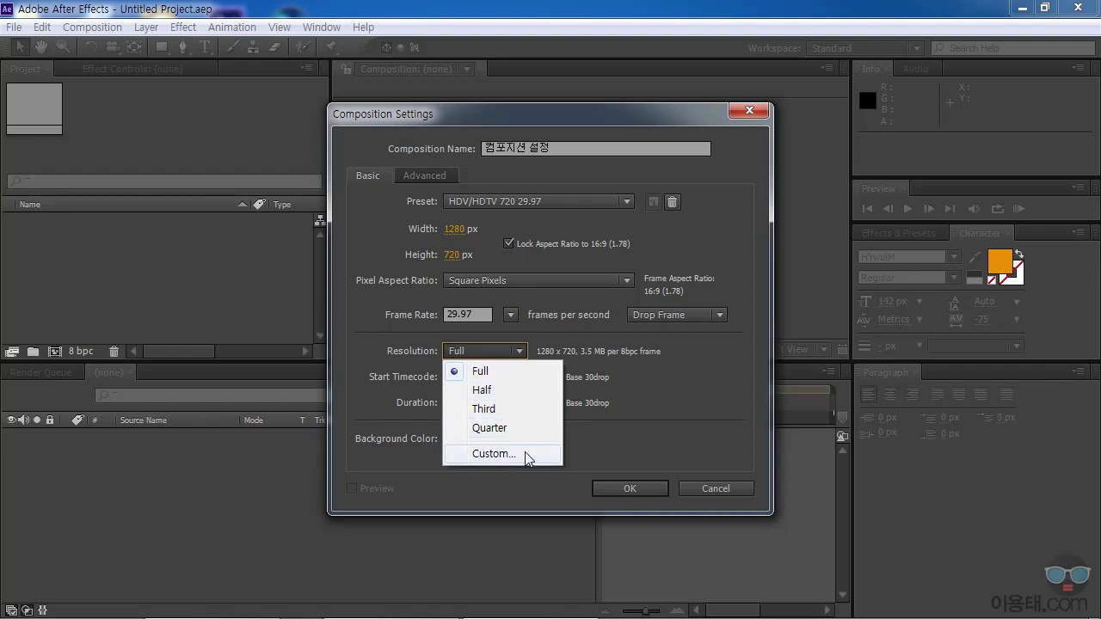
{"action": "left_click", "coordinate": [375, 350]}
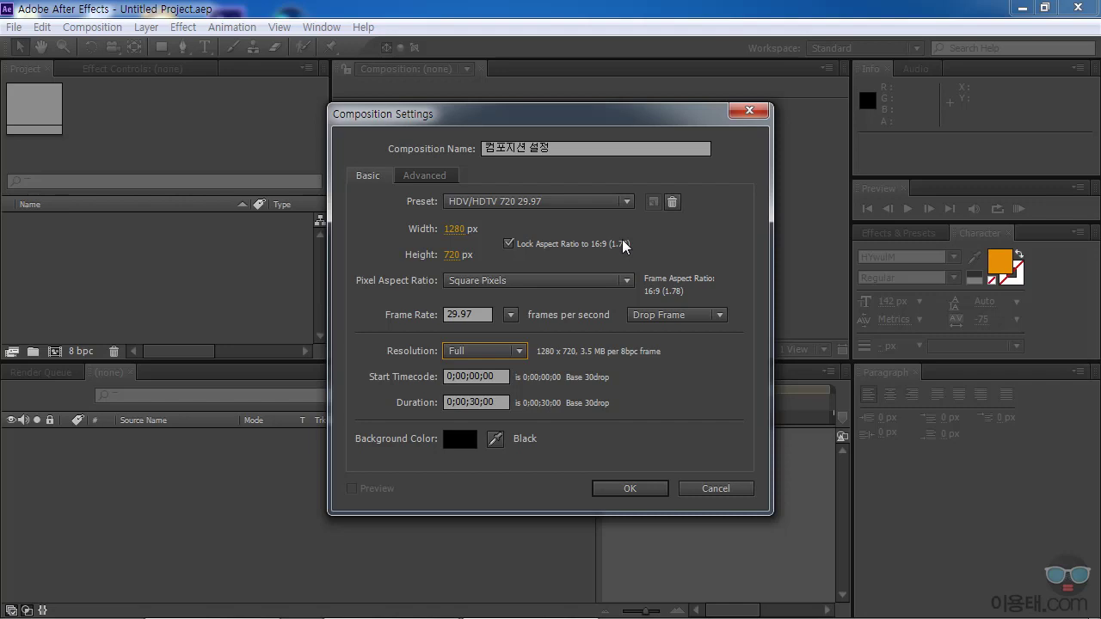
{"action": "left_click", "coordinate": [477, 352]}
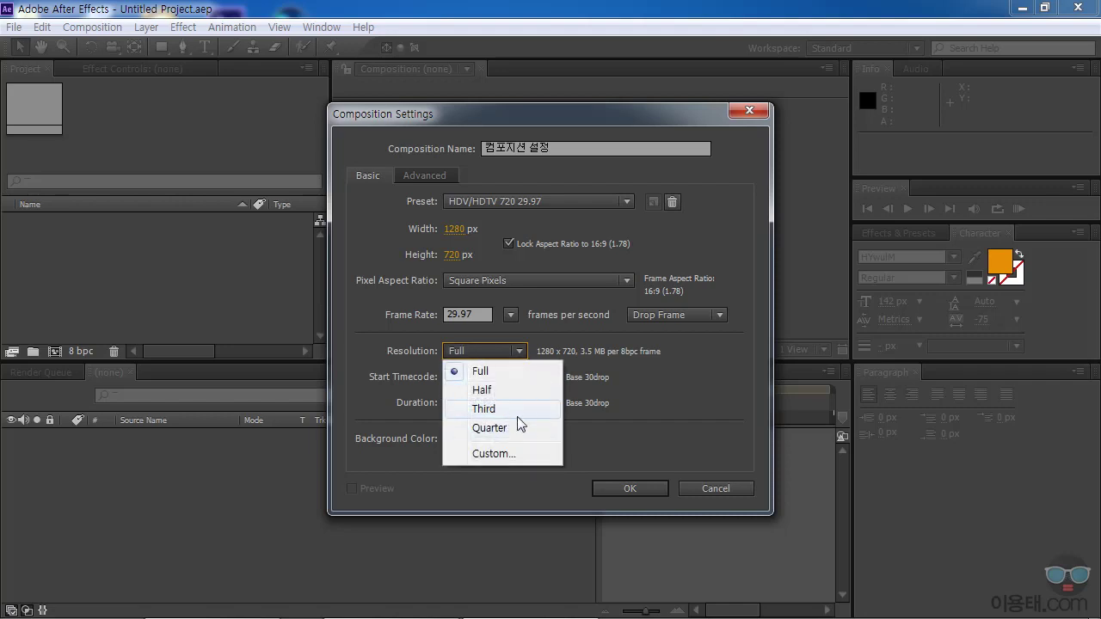
{"action": "left_click", "coordinate": [401, 354]}
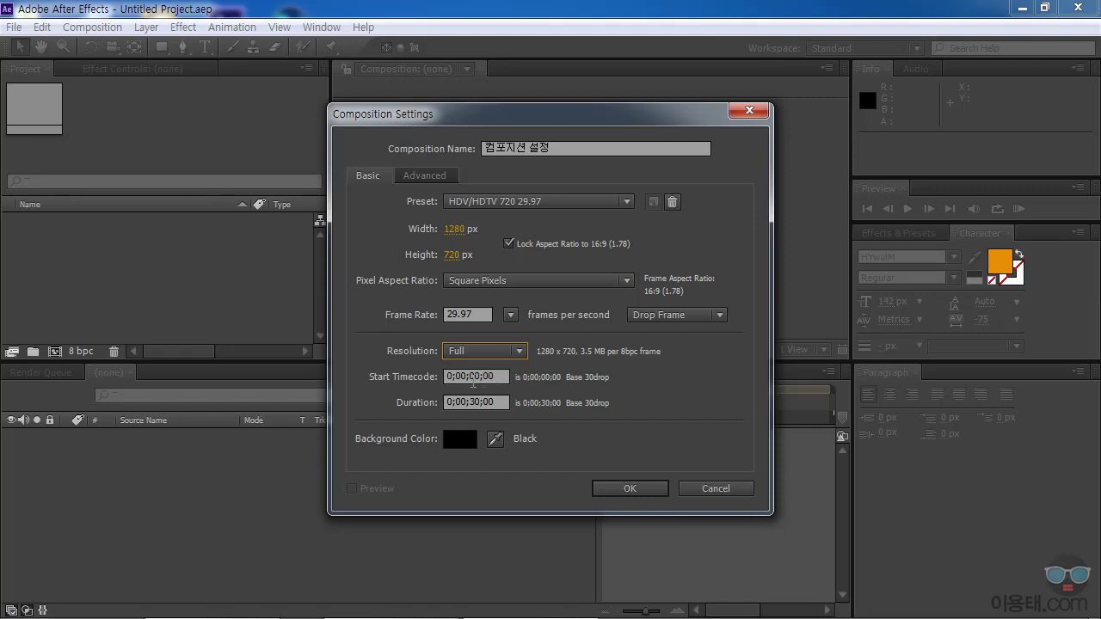
- Try a start timecode of 0;00;05;00 for the composition, and reset it to 0;00;00;00
{"action": "left_click", "coordinate": [478, 378]}
{"action": "left_click_drag", "start_coordinate": [479, 378], "coordinate": [474, 378]}
{"action": "type", "text": "5;0"}
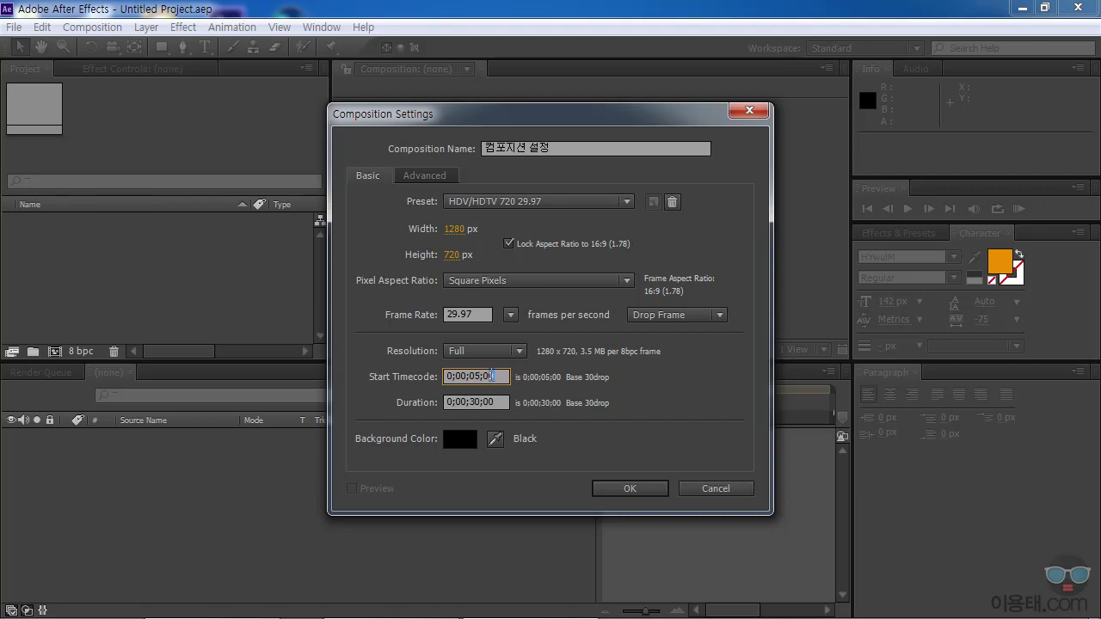
{"action": "type", "text": "1"}
{"action": "double_click", "coordinate": [478, 377]}
{"action": "type", "text": "0"}
- Set the composition's renderer to Classic 3D and create the composition with the HDV/HDTV 720 29.97 preset
{"action": "left_click", "coordinate": [423, 177]}
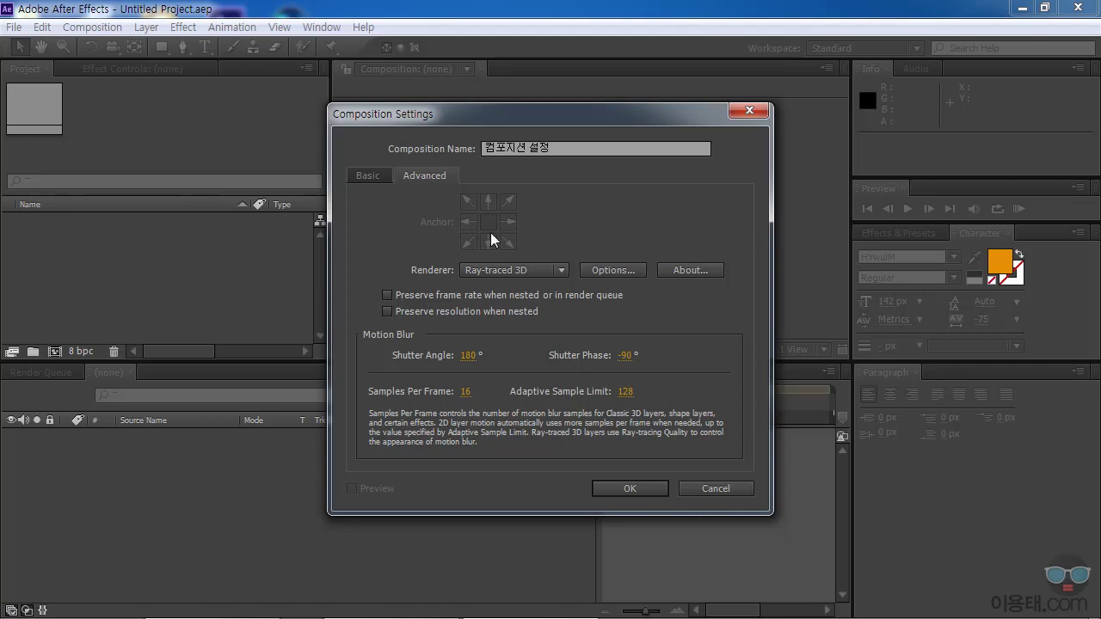
{"action": "left_click", "coordinate": [381, 179]}
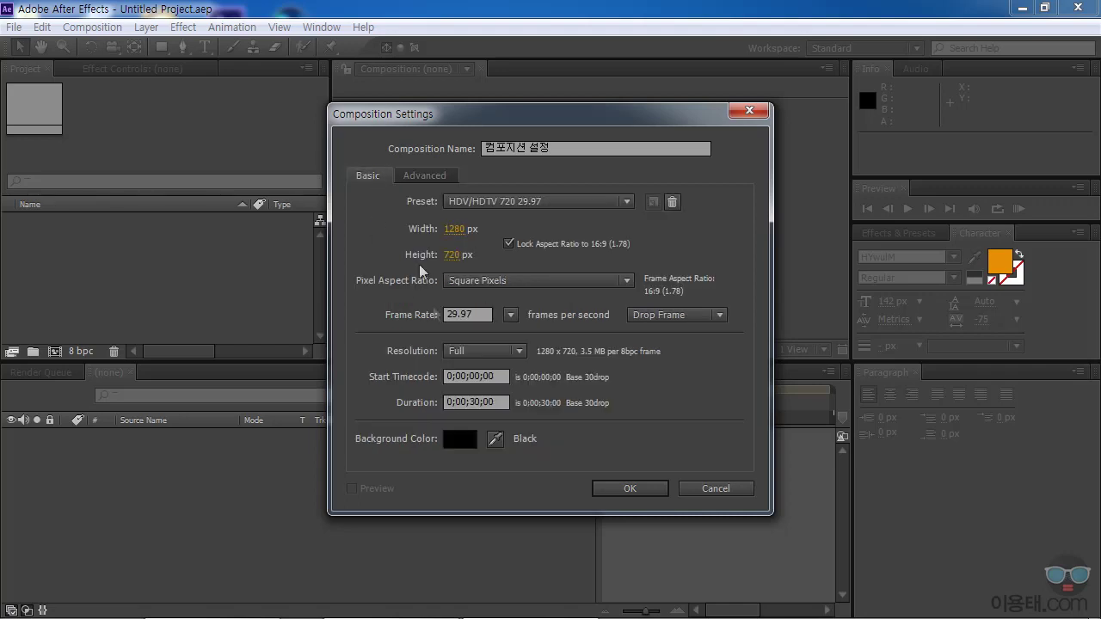
{"action": "left_click", "coordinate": [437, 176]}
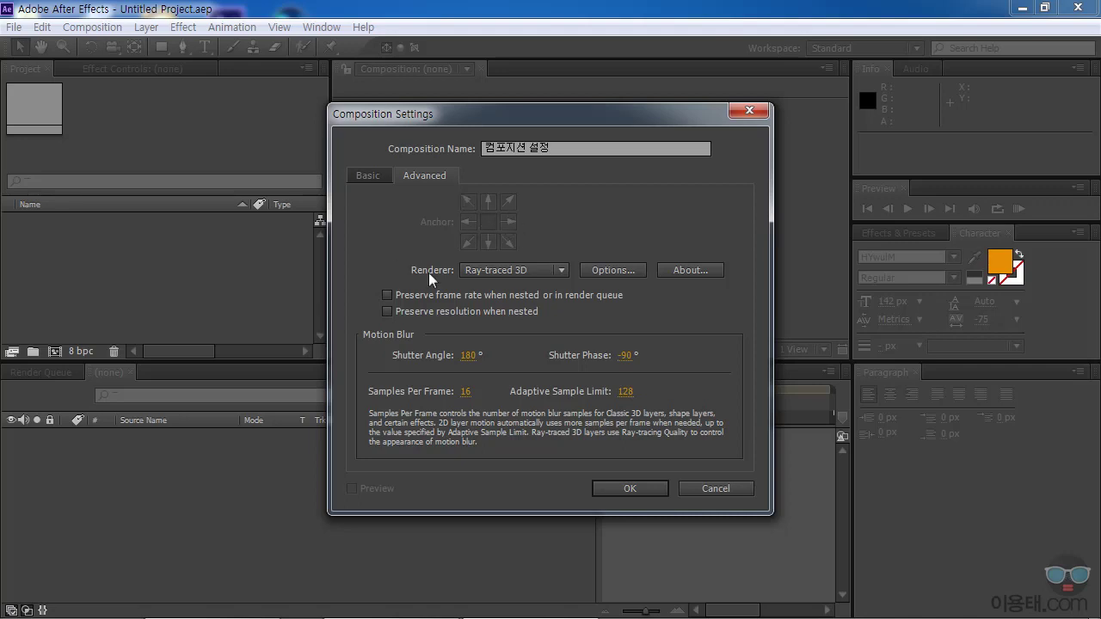
{"action": "left_click", "coordinate": [492, 272]}
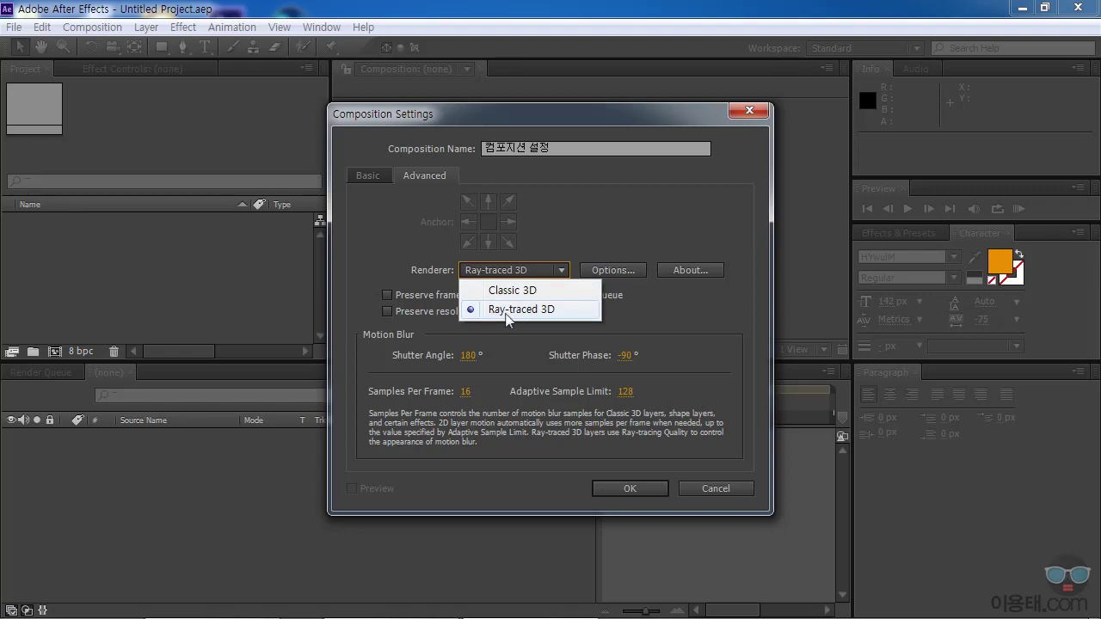
{"action": "left_click", "coordinate": [556, 292]}
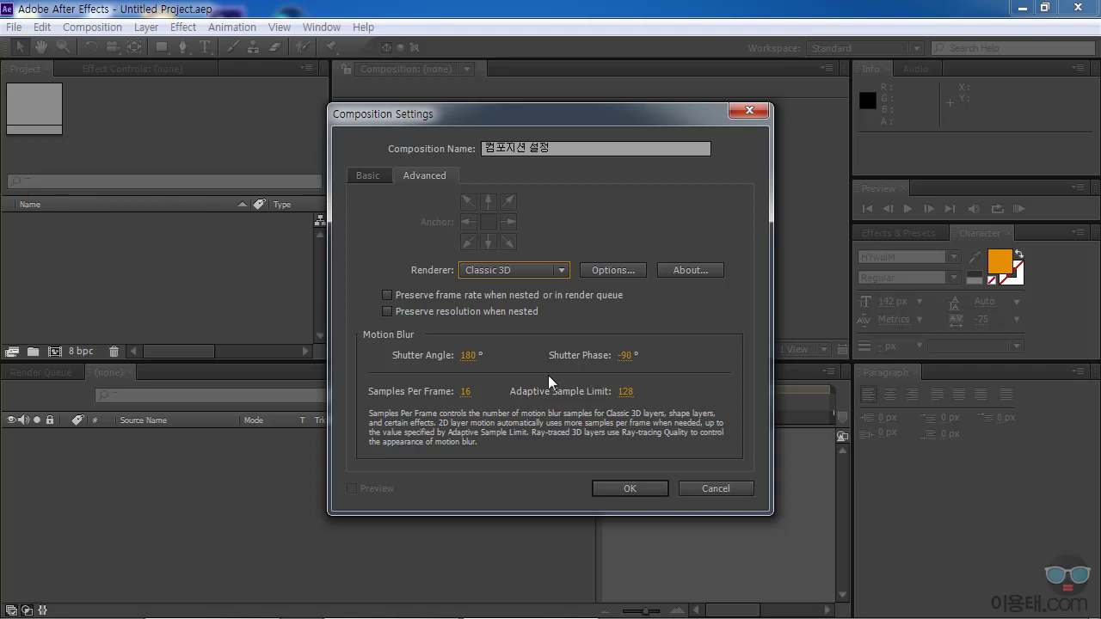
{"action": "left_click", "coordinate": [370, 175]}
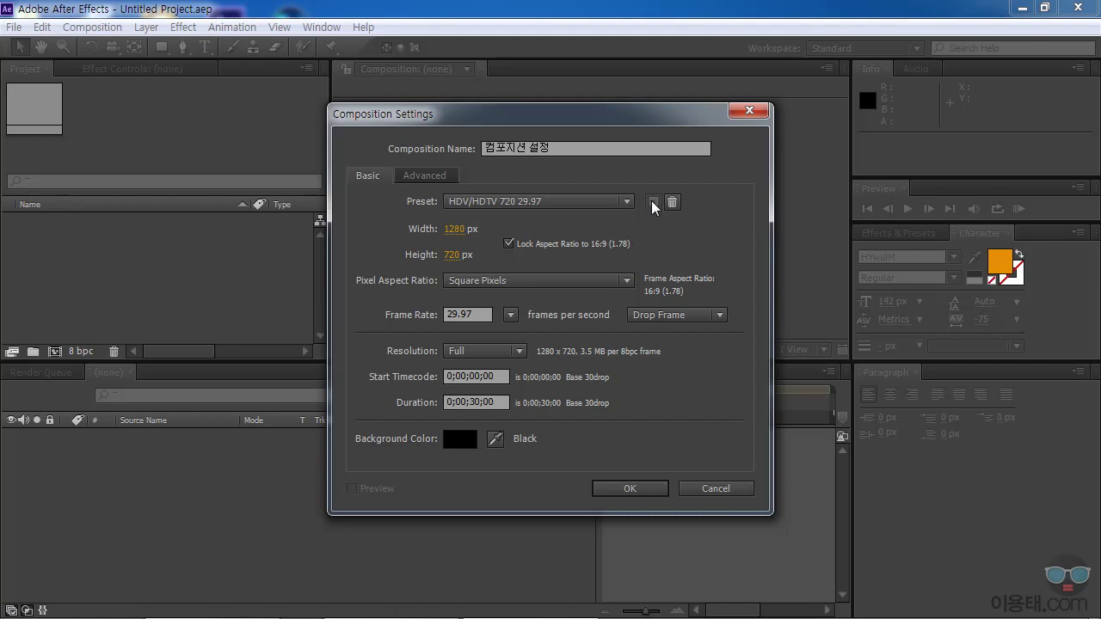
{"action": "left_click", "coordinate": [631, 489]}
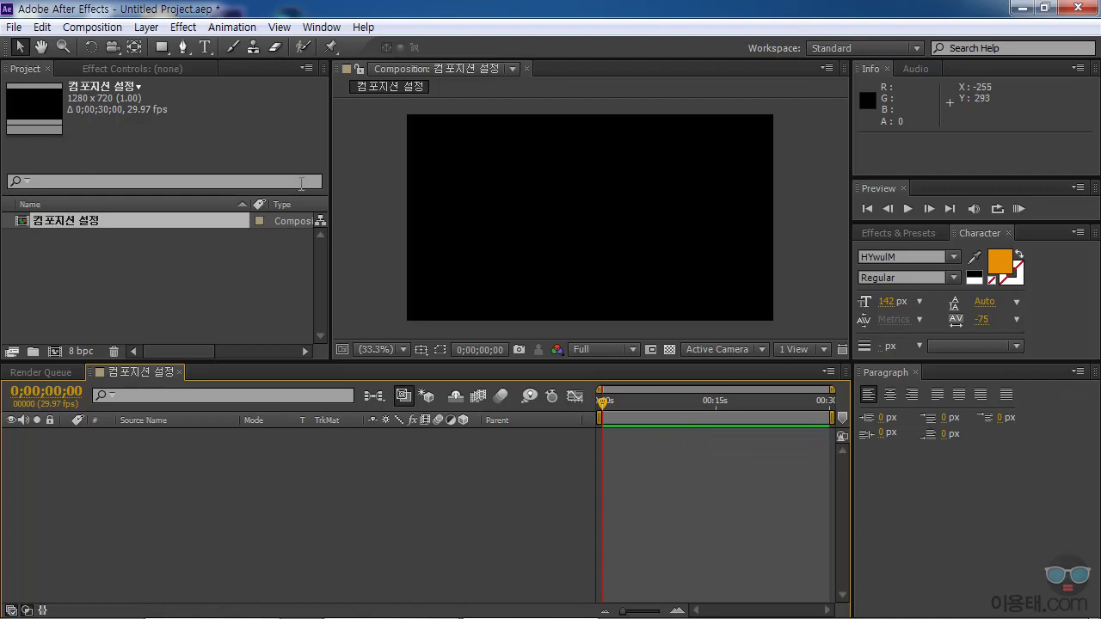
- Change the project's time display style to Frames
{"action": "left_click", "coordinate": [9, 27]}
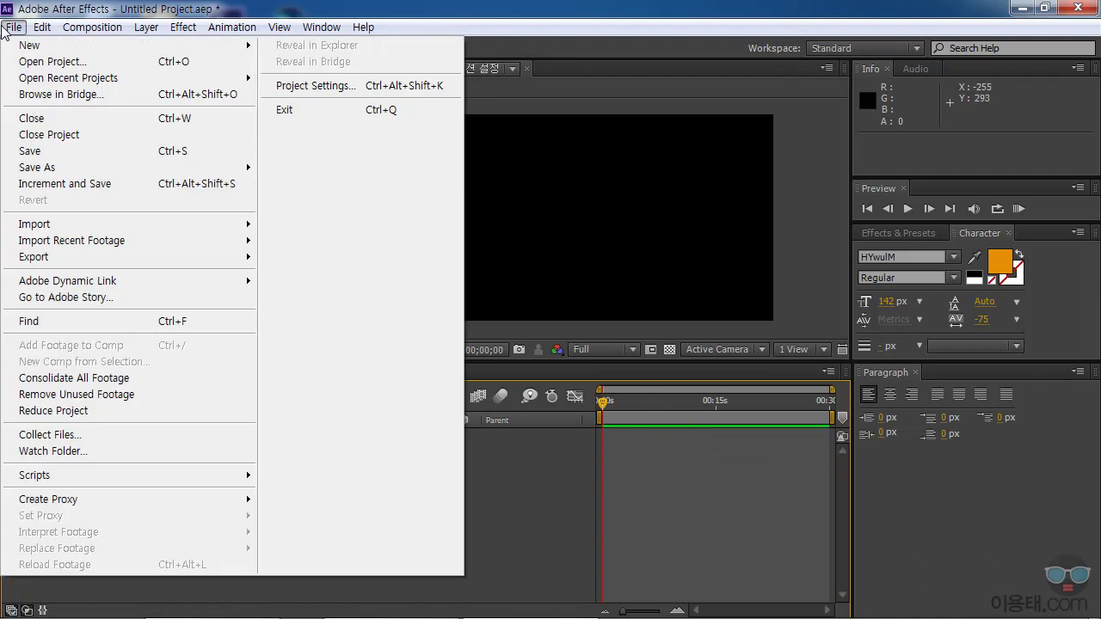
{"action": "mouse_move", "coordinate": [30, 45]}
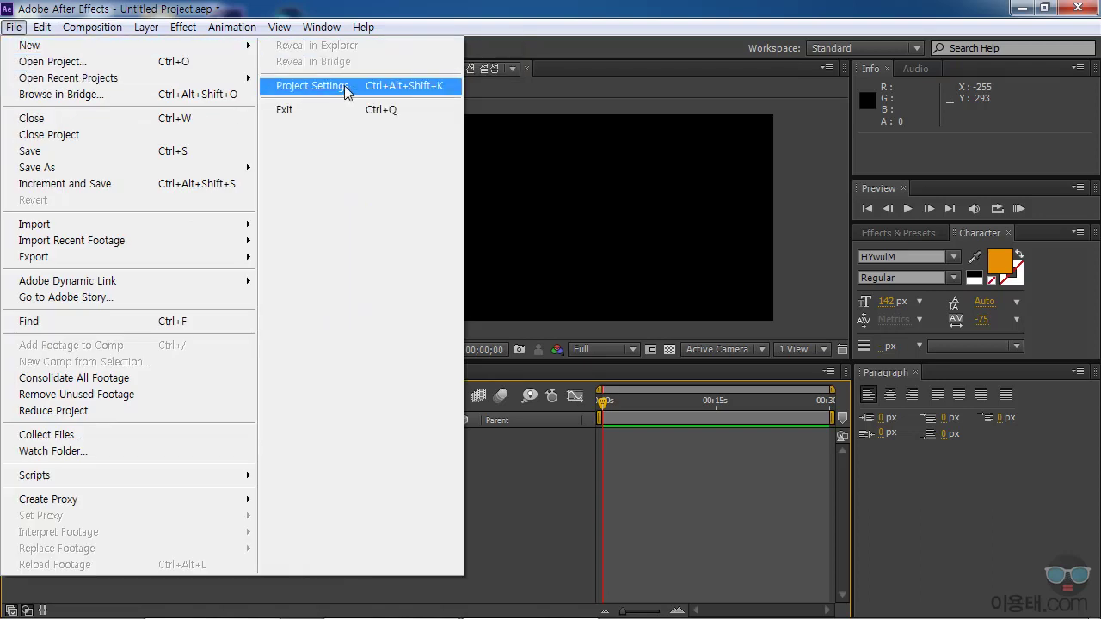
{"action": "left_click", "coordinate": [344, 85]}
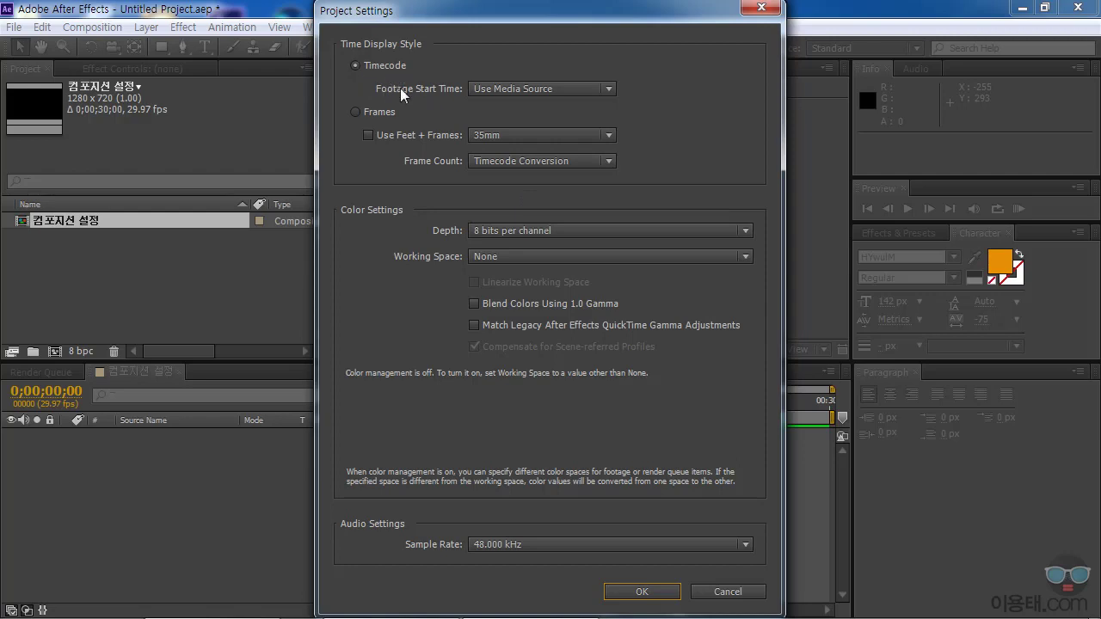
{"action": "left_click_drag", "start_coordinate": [624, 10], "coordinate": [426, 11]}
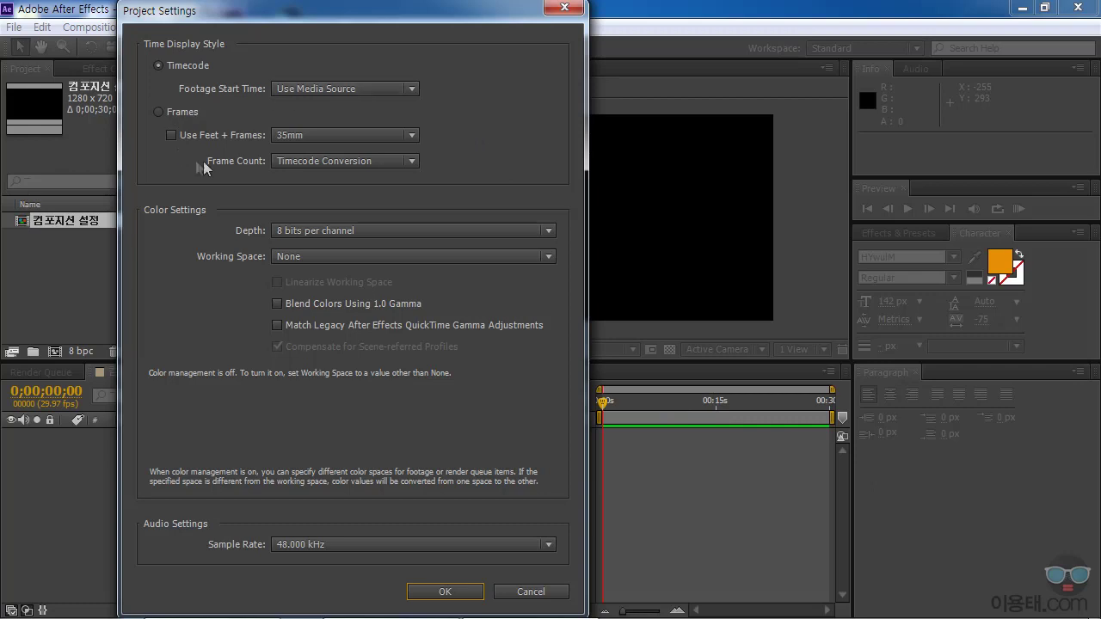
{"action": "left_click", "coordinate": [158, 112]}
{"action": "left_click", "coordinate": [448, 593]}
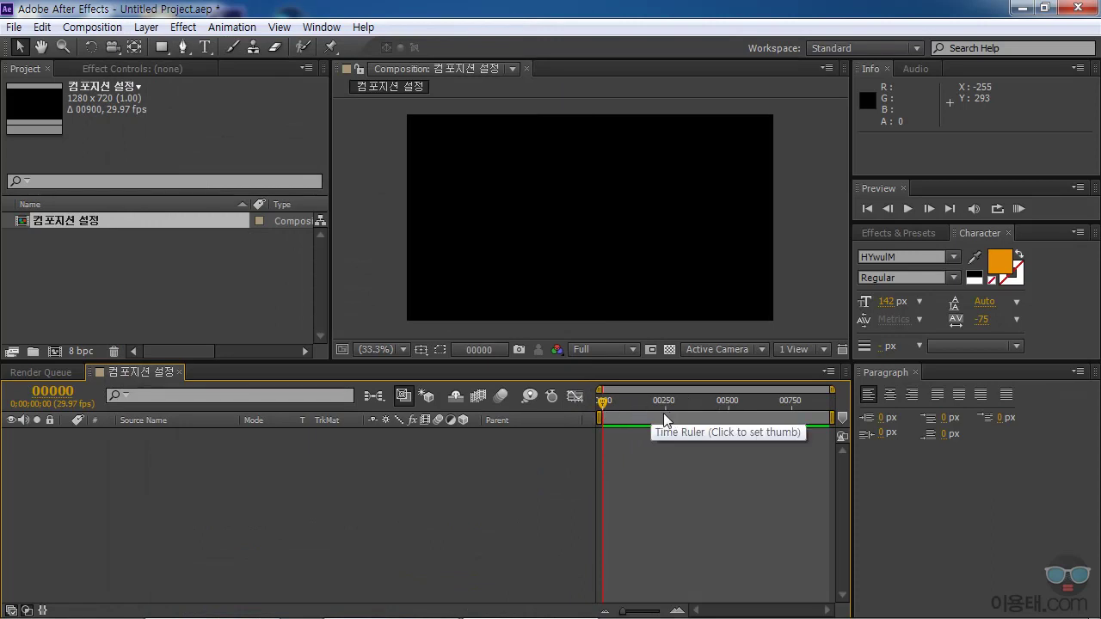
- Set the project's time display style to Timecode and its audio sample rate to 48.000 kHz
{"action": "left_click", "coordinate": [13, 27]}
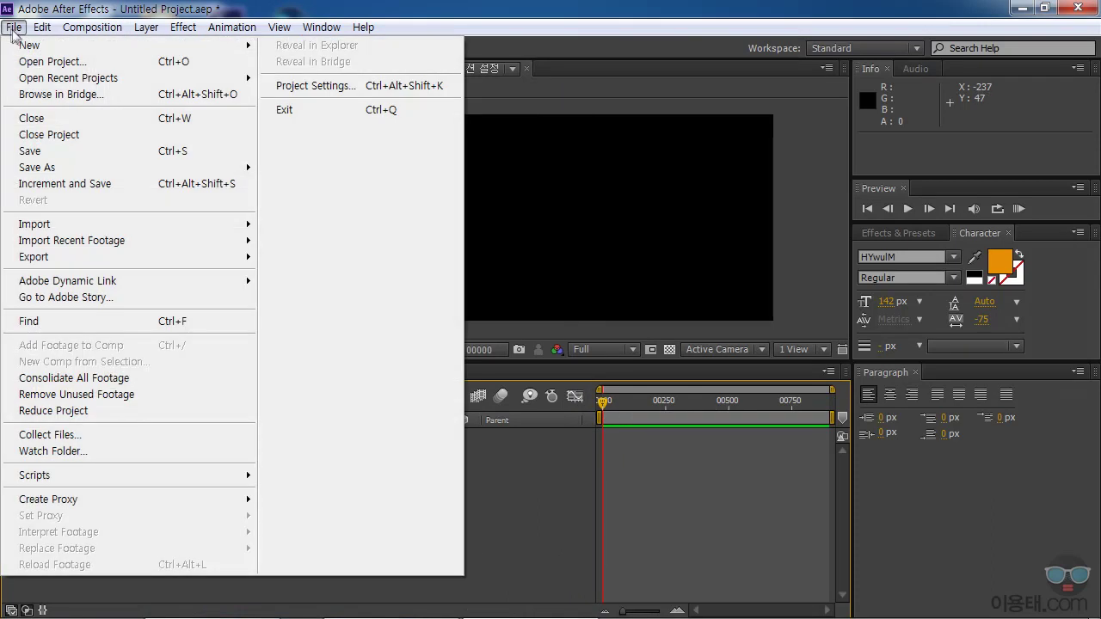
{"action": "mouse_move", "coordinate": [15, 27]}
{"action": "left_click", "coordinate": [312, 87]}
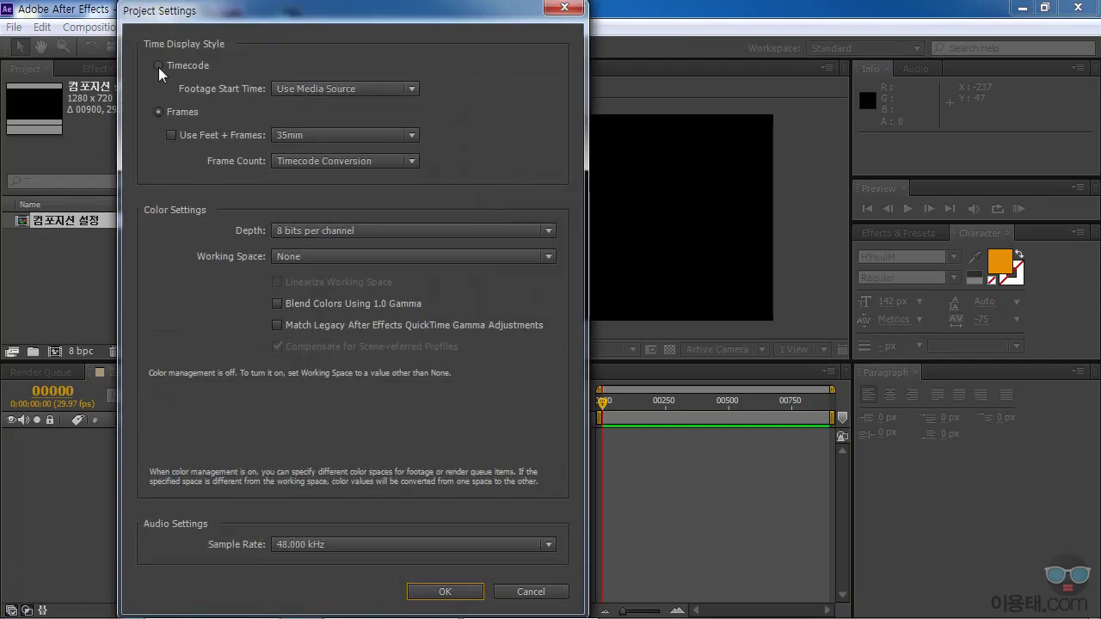
{"action": "left_click", "coordinate": [159, 67]}
{"action": "left_click", "coordinate": [310, 229]}
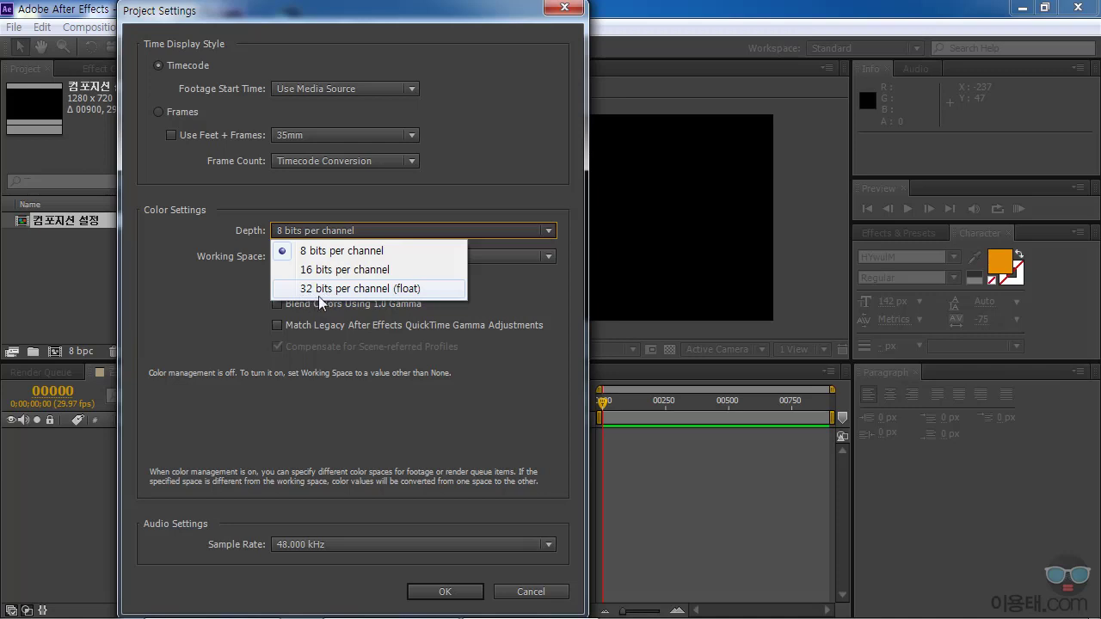
{"action": "left_click", "coordinate": [280, 230]}
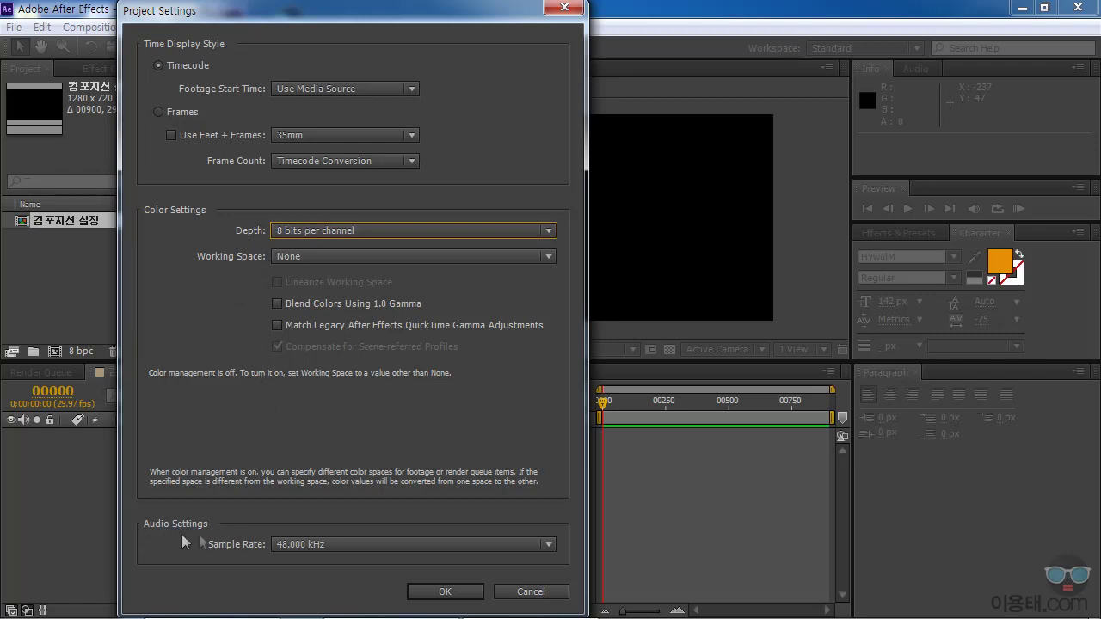
{"action": "left_click", "coordinate": [309, 545]}
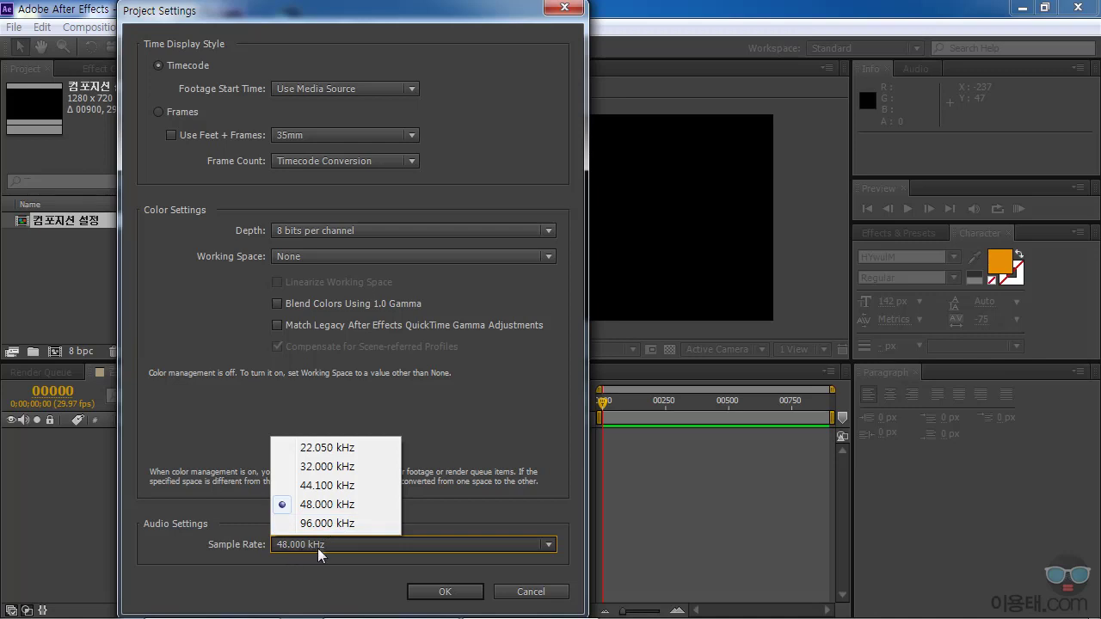
{"action": "left_click", "coordinate": [314, 504]}
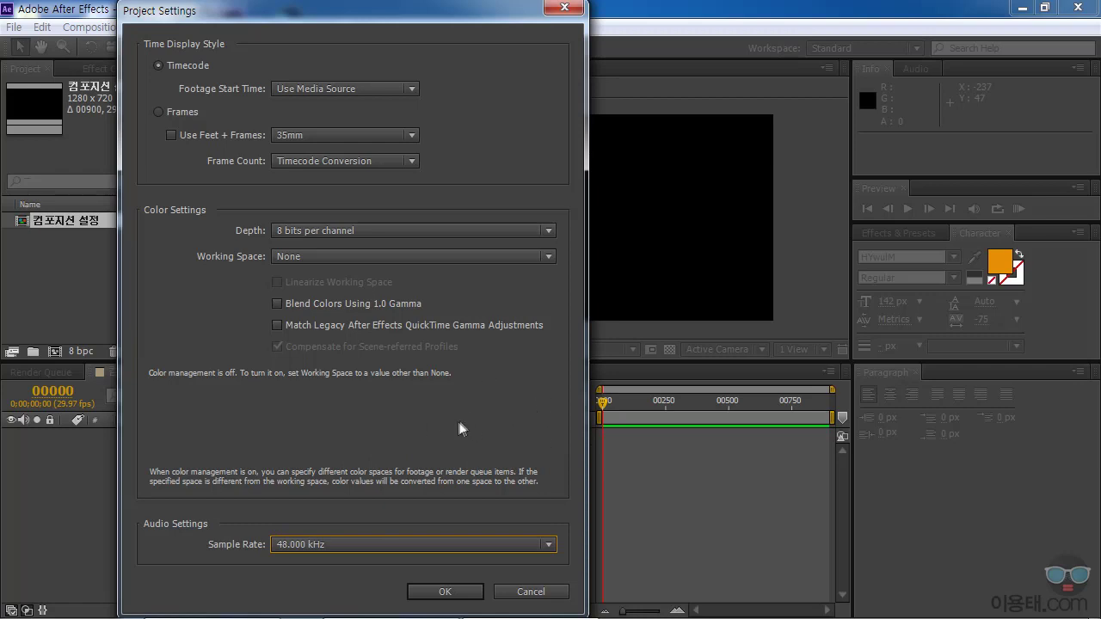
{"action": "left_click", "coordinate": [441, 593]}
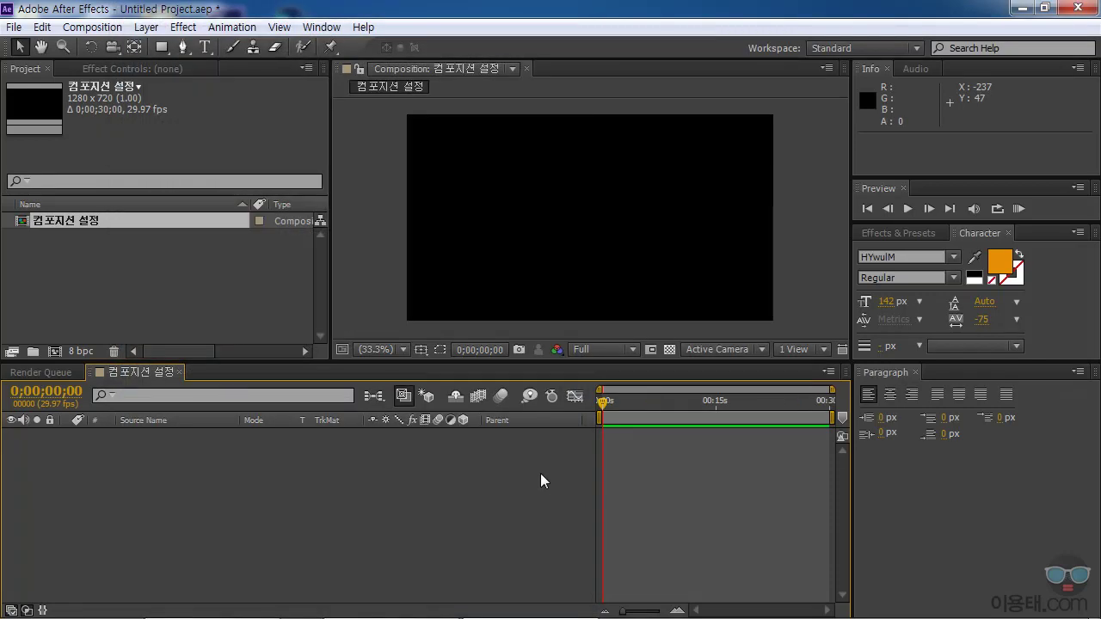